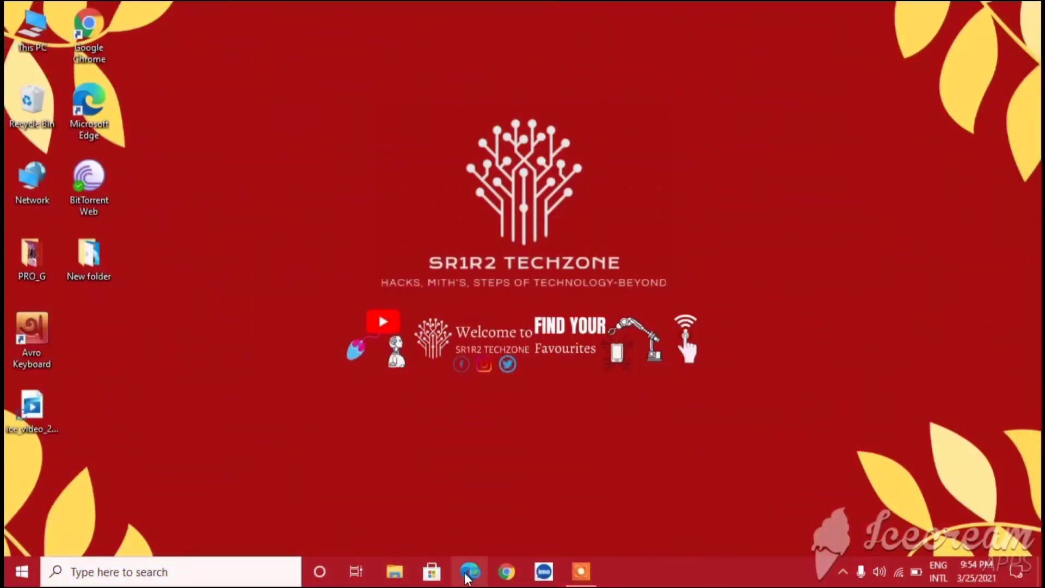
# - Launch Edge and search Bing for 'chrome web store'
pyautogui.click(470, 571)
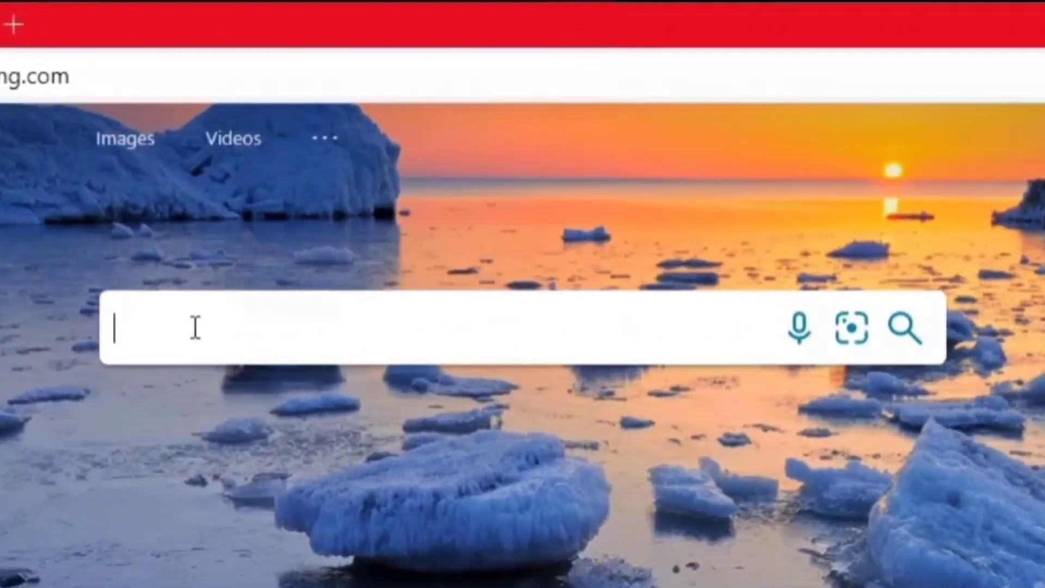
pyautogui.click(194, 330)
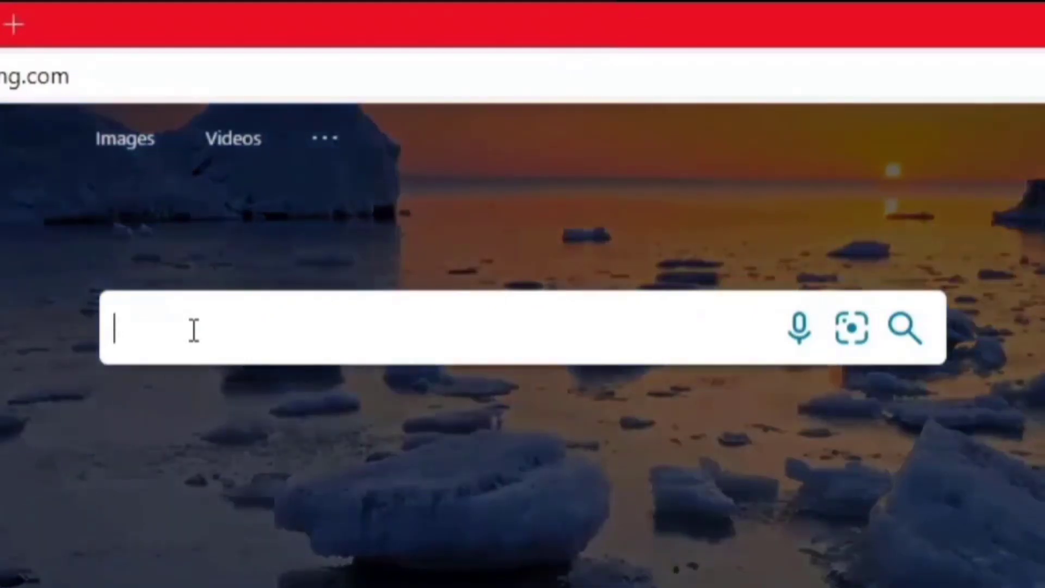
pyautogui.write('ch')
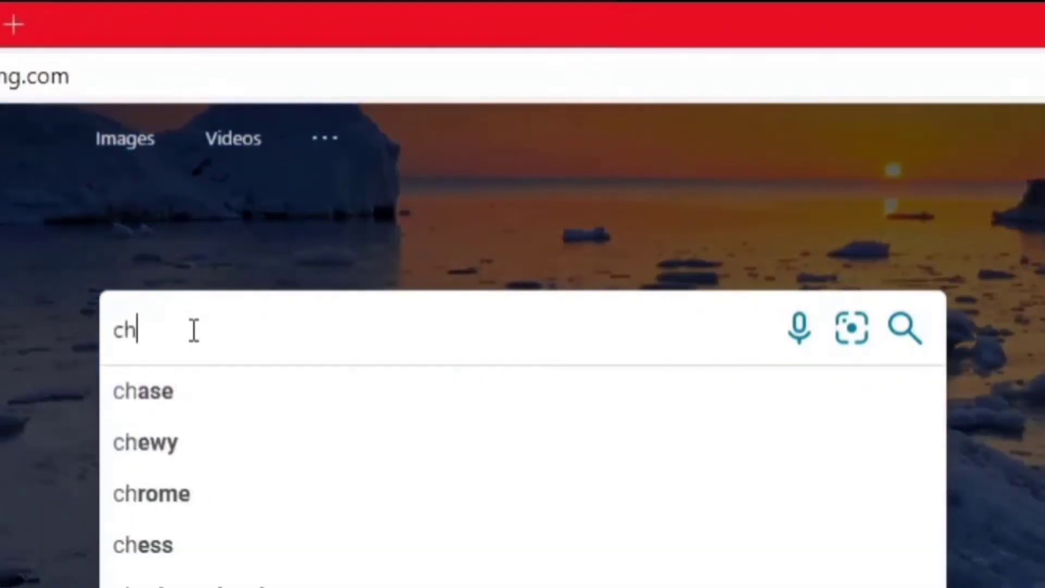
pyautogui.write('rome')
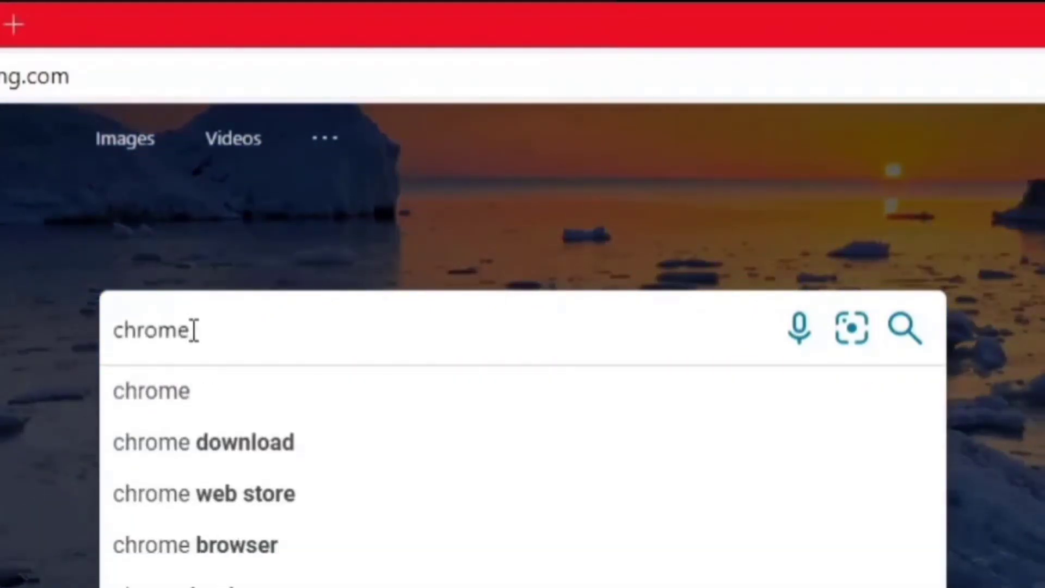
pyautogui.write(' we')
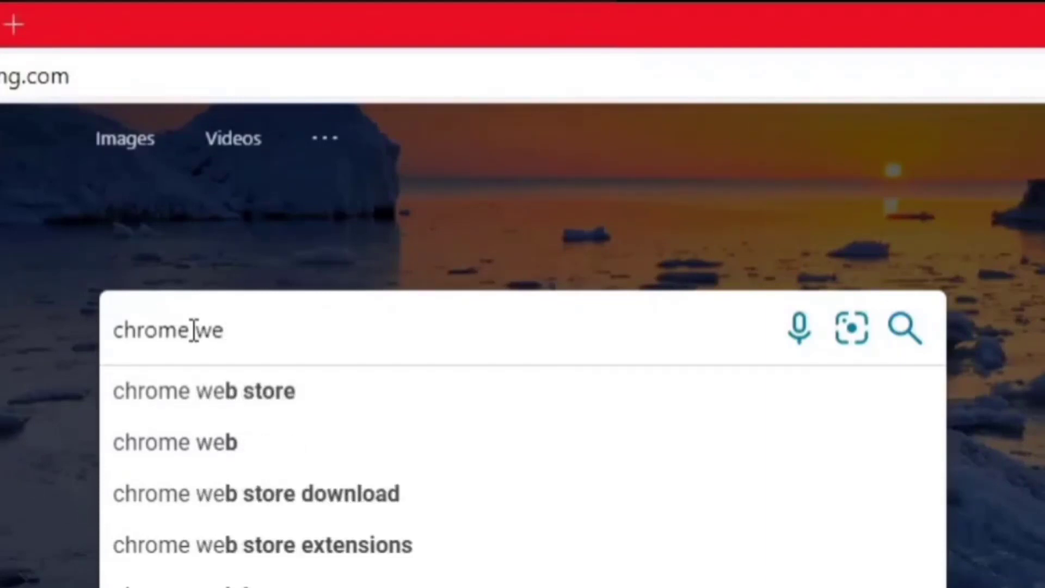
pyautogui.write('b st')
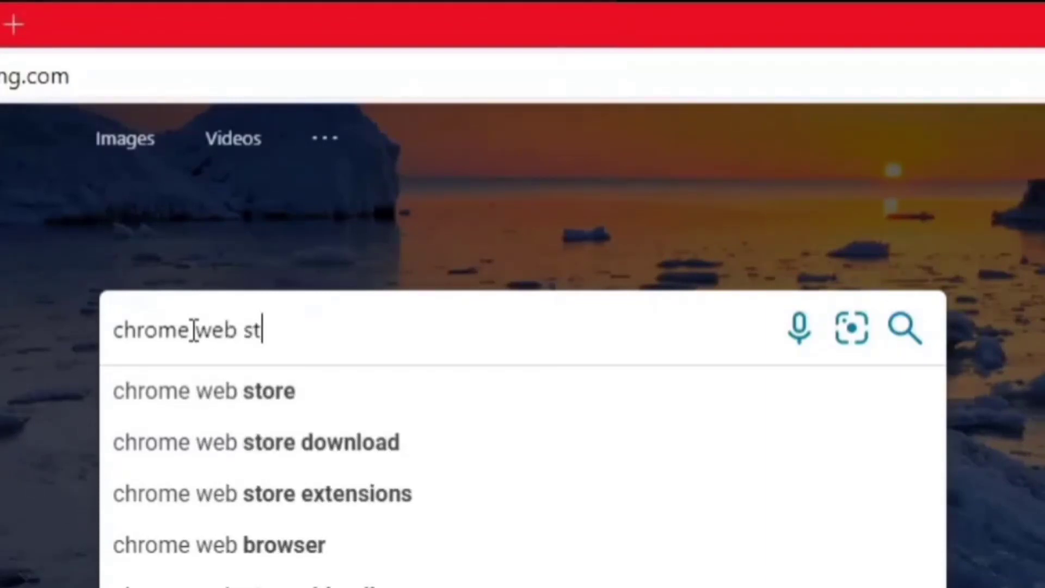
pyautogui.write('ore')
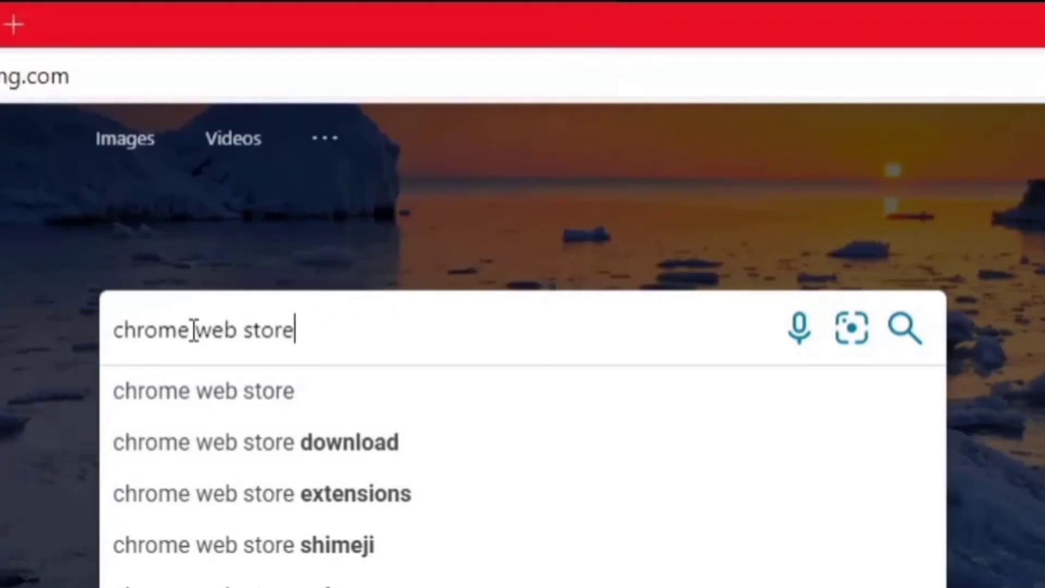
pyautogui.press('Down')
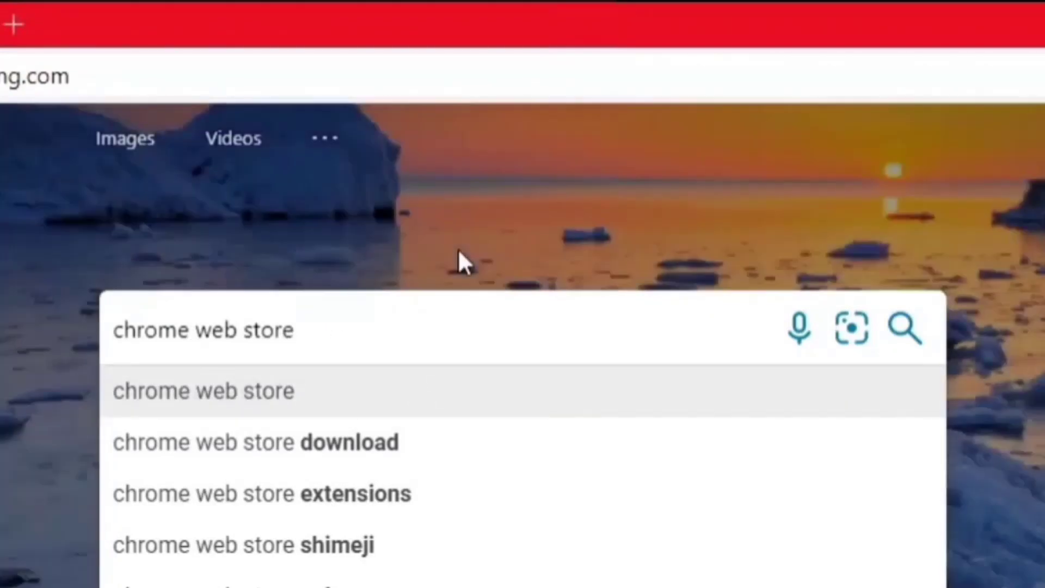
pyautogui.click(458, 249)
pyautogui.moveTo(317, 327); pyautogui.dragTo(118, 340)
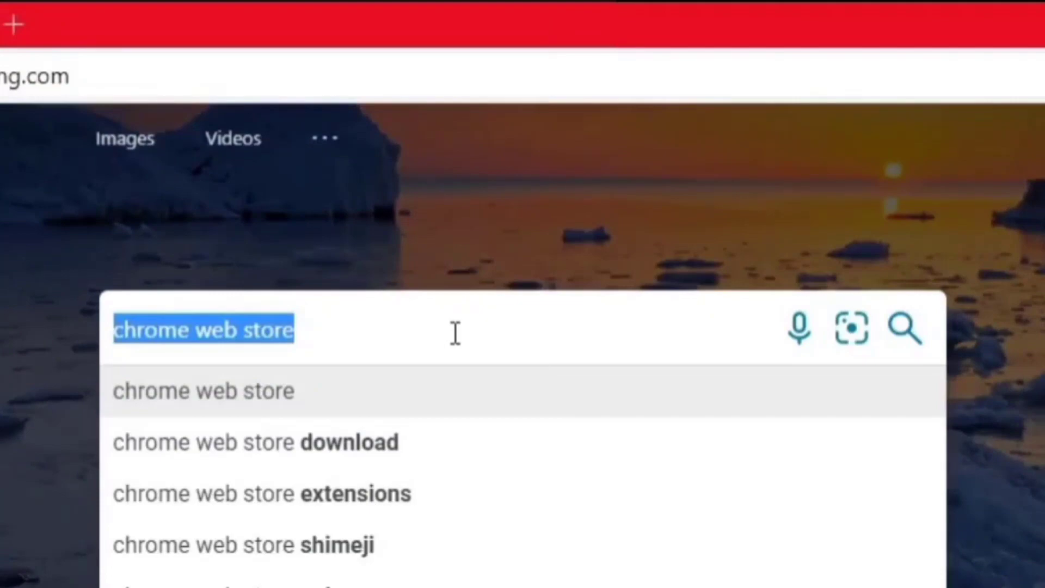
pyautogui.click(455, 332)
pyautogui.click(118, 492)
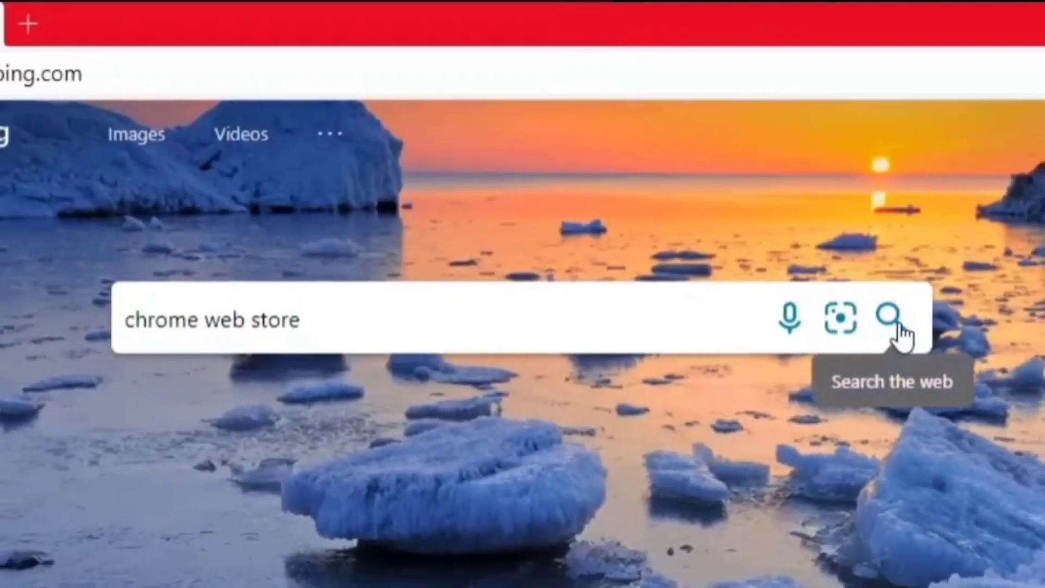
pyautogui.click(904, 329)
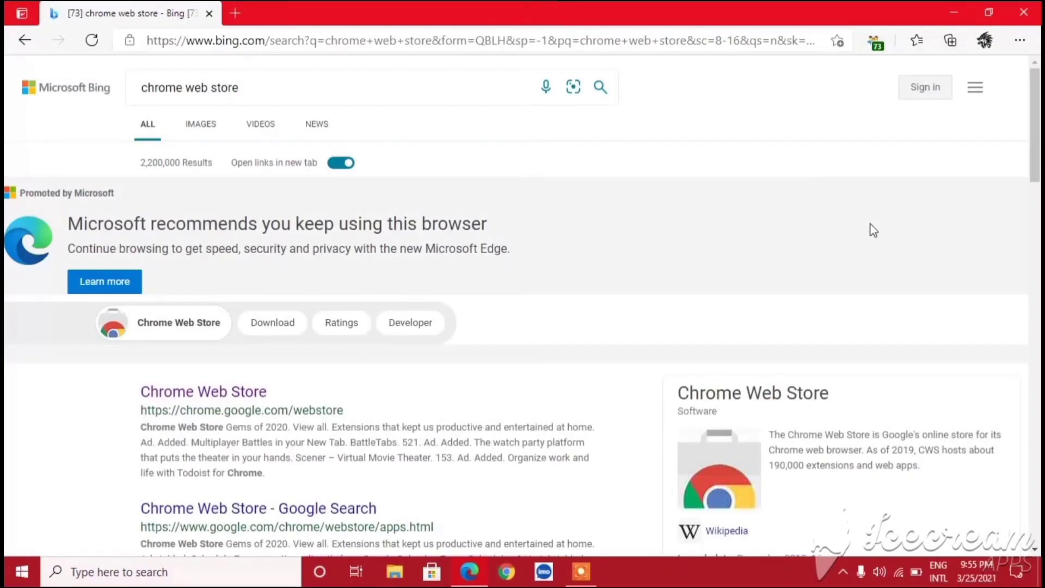
# - Open the official Chrome Web Store result (chrome.google.com/webstore) from the Bing results
pyautogui.scroll(-4, 814, 333)
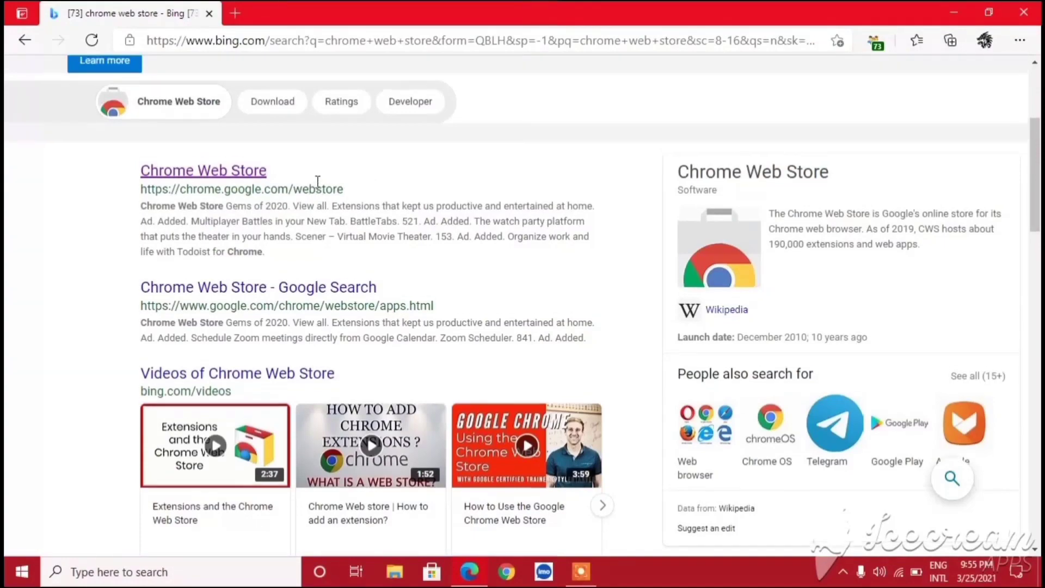
pyautogui.scroll(3, 316, 185)
pyautogui.scroll(-2, 227, 240)
pyautogui.click(215, 242)
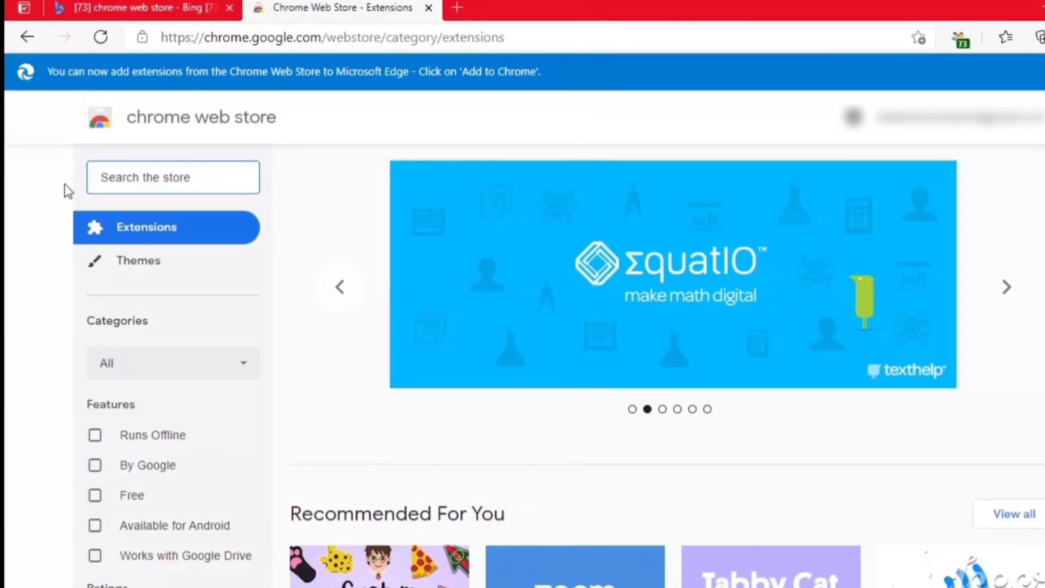
# - Search the Chrome Web Store for 'vpn' and scroll through the results, then back to the top
pyautogui.click(58, 179)
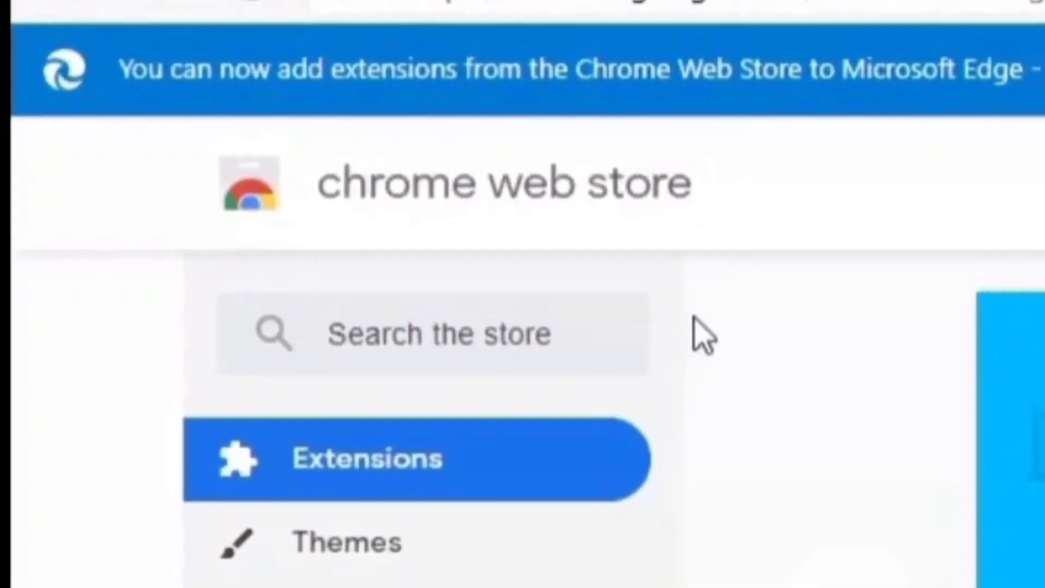
pyautogui.click(498, 327)
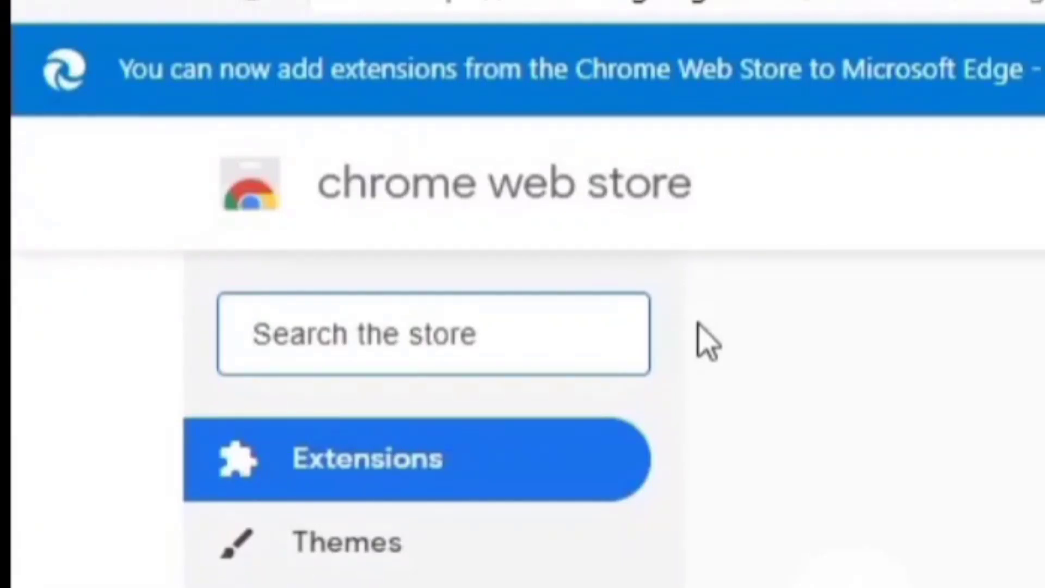
pyautogui.write('vpn')
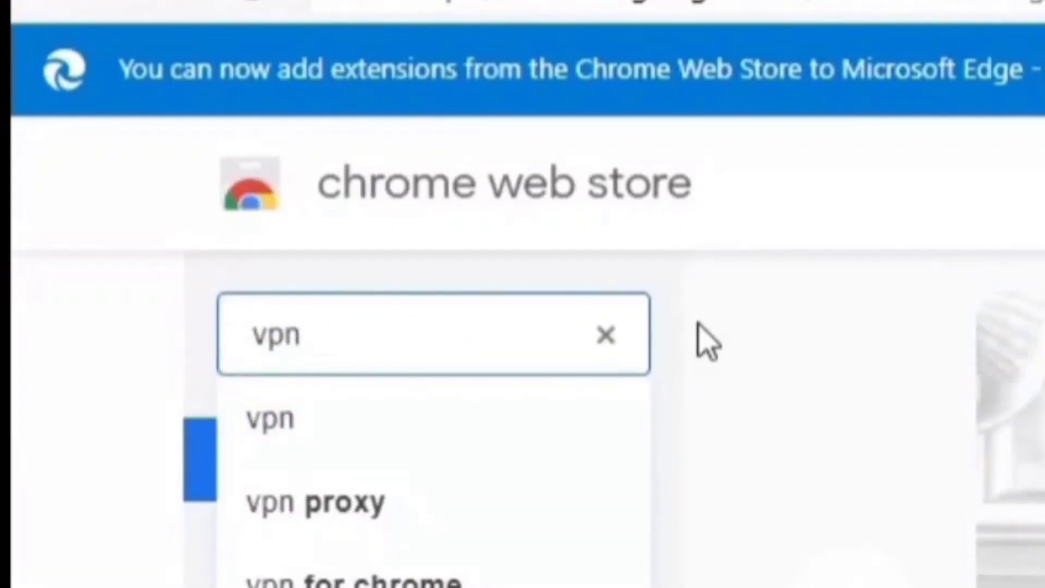
pyautogui.press('Return')
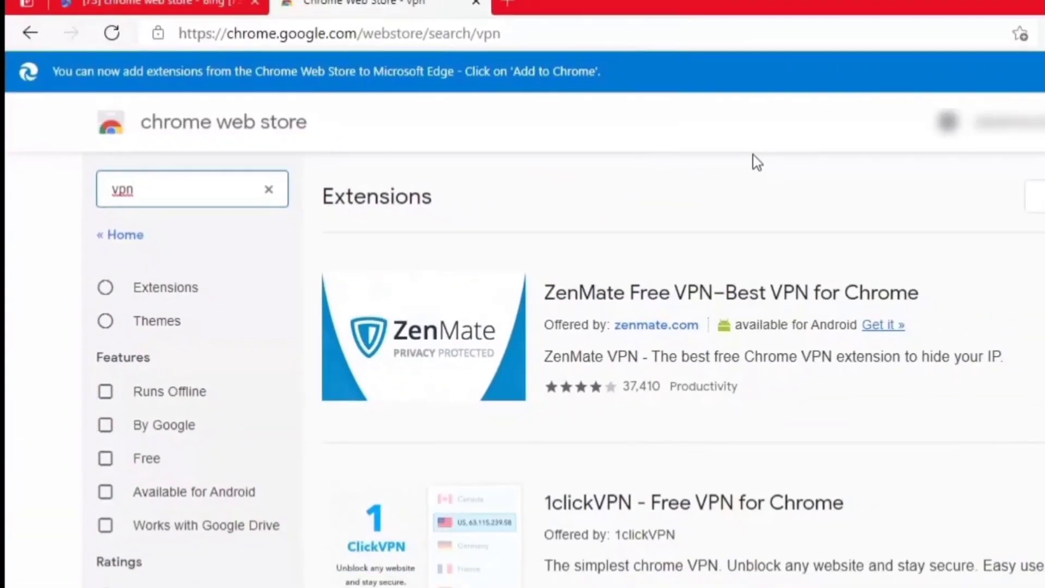
pyautogui.scroll(-2, 618, 141)
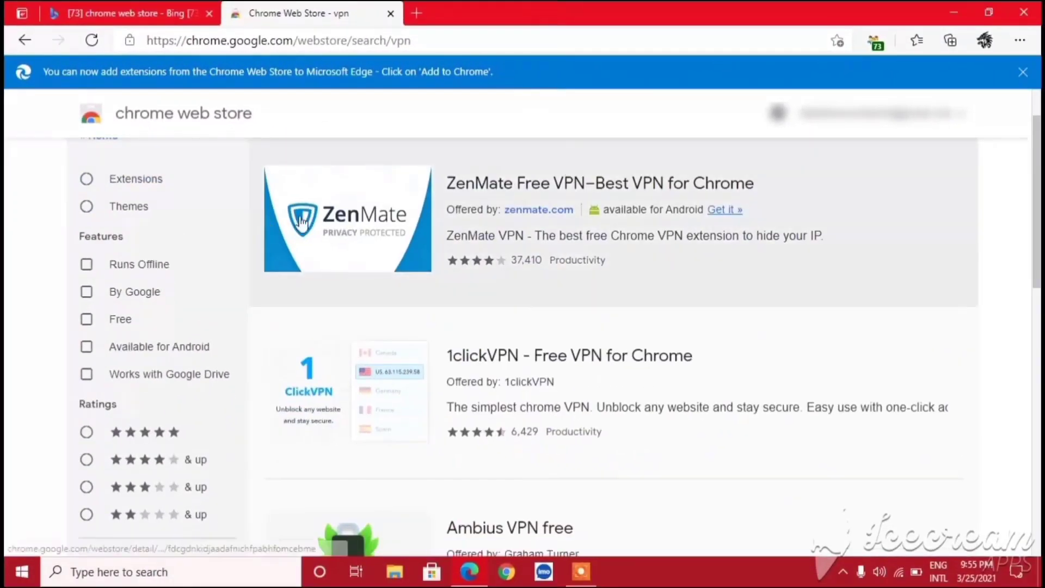
pyautogui.scroll(-3, 879, 221)
pyautogui.scroll(-8, 443, 256)
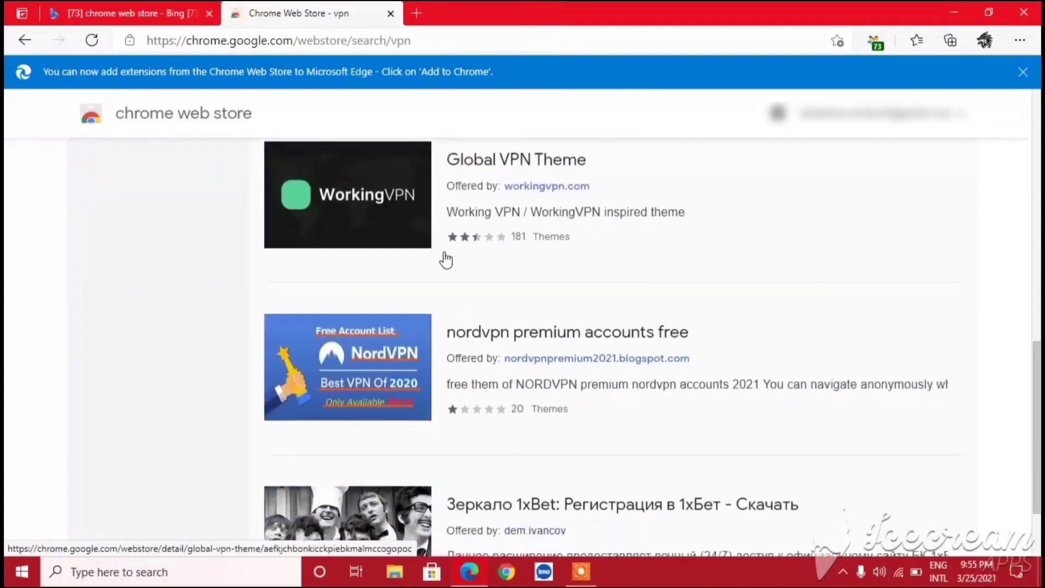
pyautogui.scroll(5, 598, 397)
pyautogui.scroll(6, 636, 400)
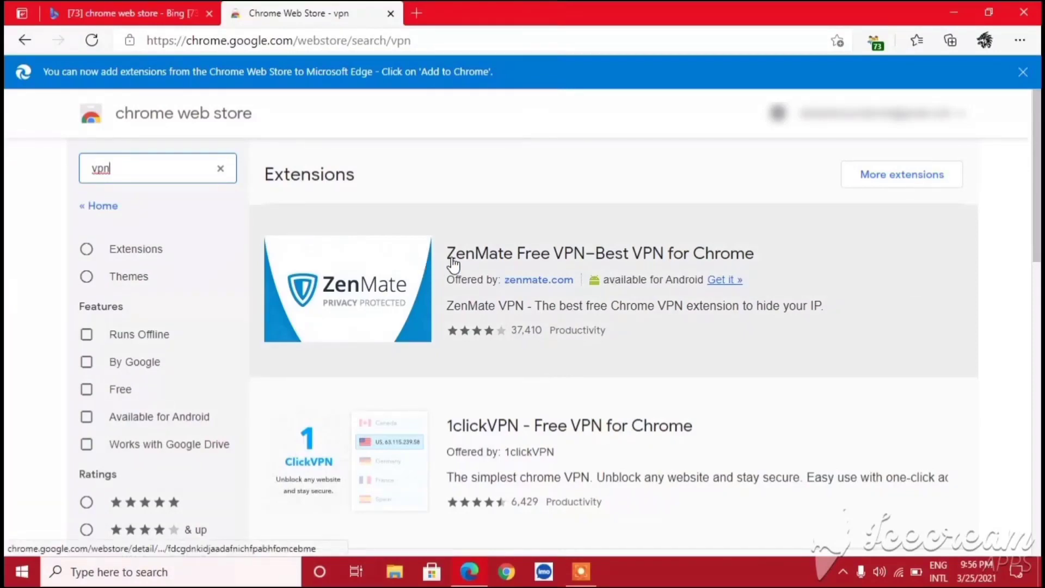
# - Open ZenMate Free VPN's store page and add the extension to Edge with Add to Chrome
pyautogui.click(492, 262)
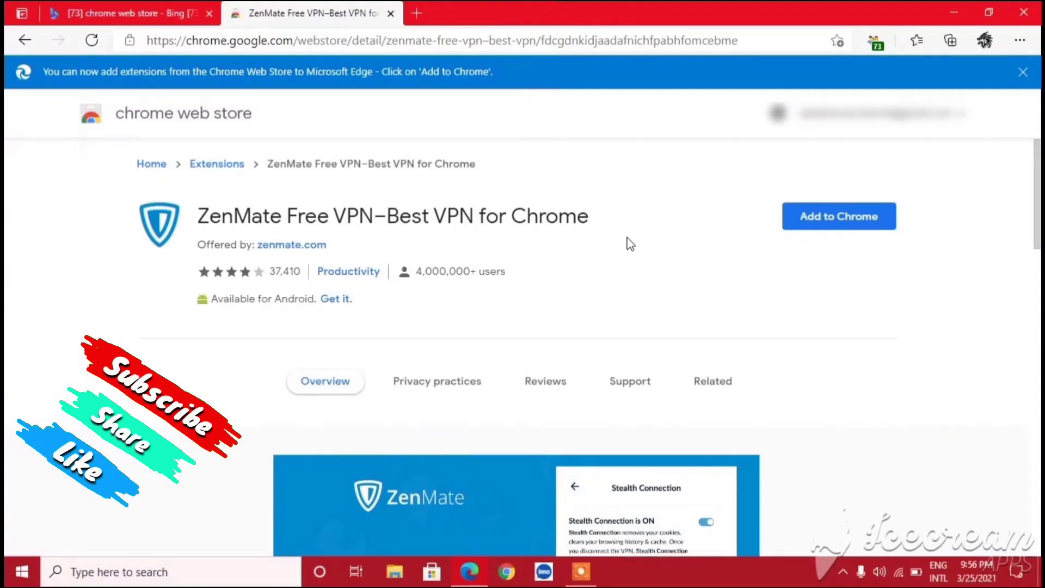
pyautogui.scroll(-10, 625, 242)
pyautogui.scroll(-5, 396, 304)
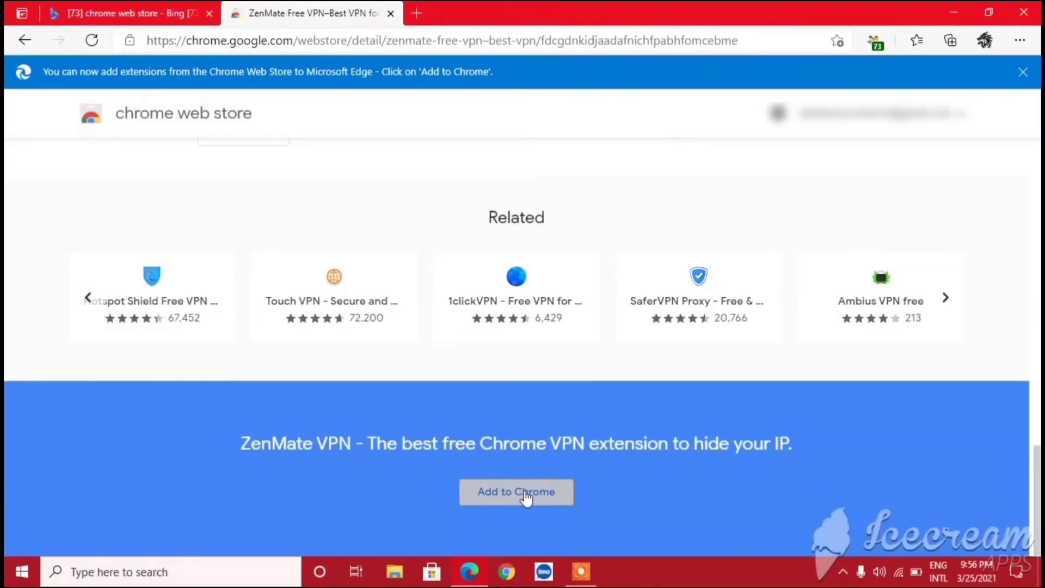
pyautogui.scroll(5, 487, 471)
pyautogui.scroll(10, 487, 471)
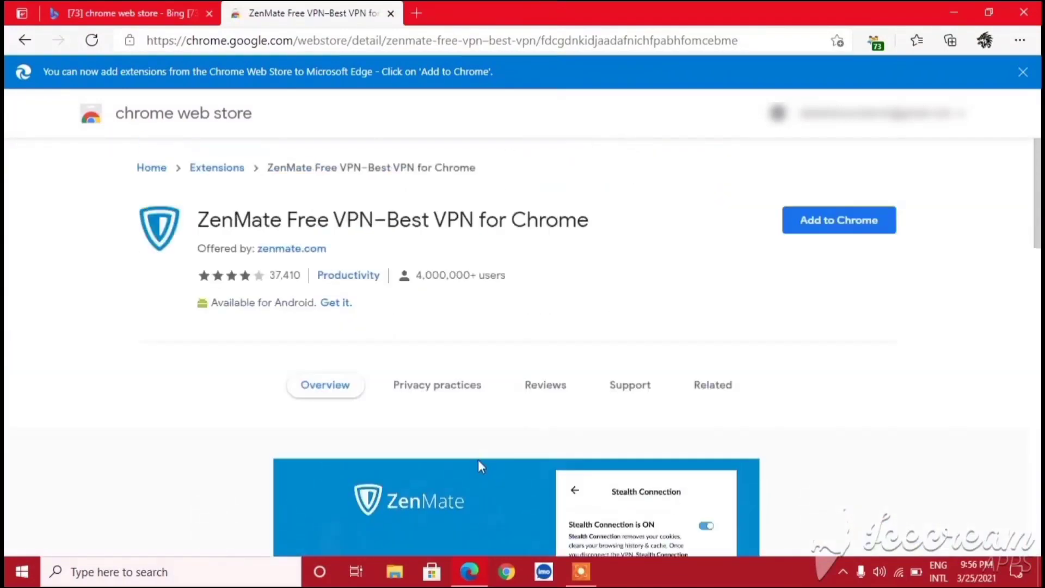
pyautogui.click(676, 276)
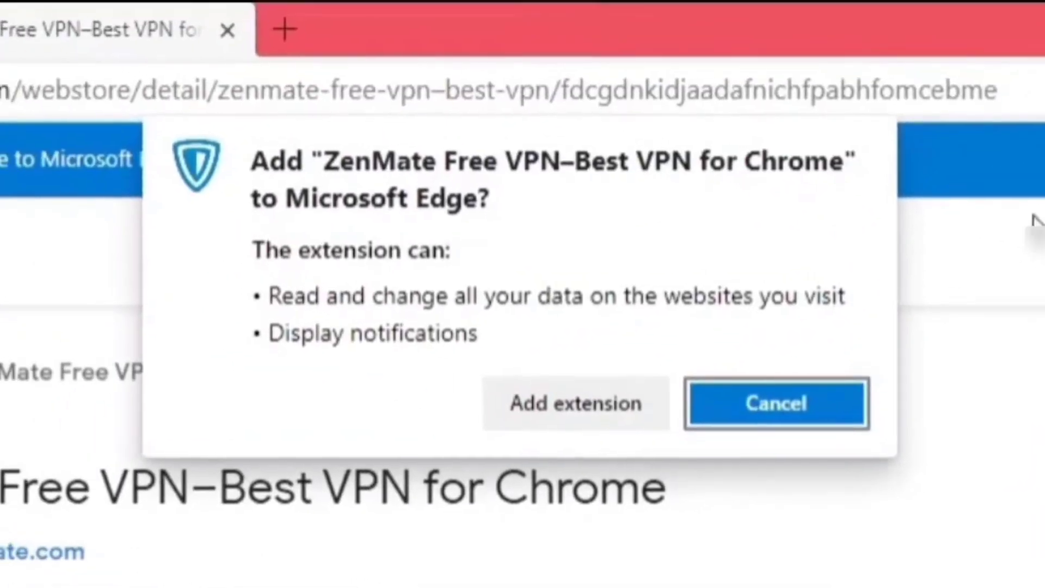
pyautogui.click(621, 408)
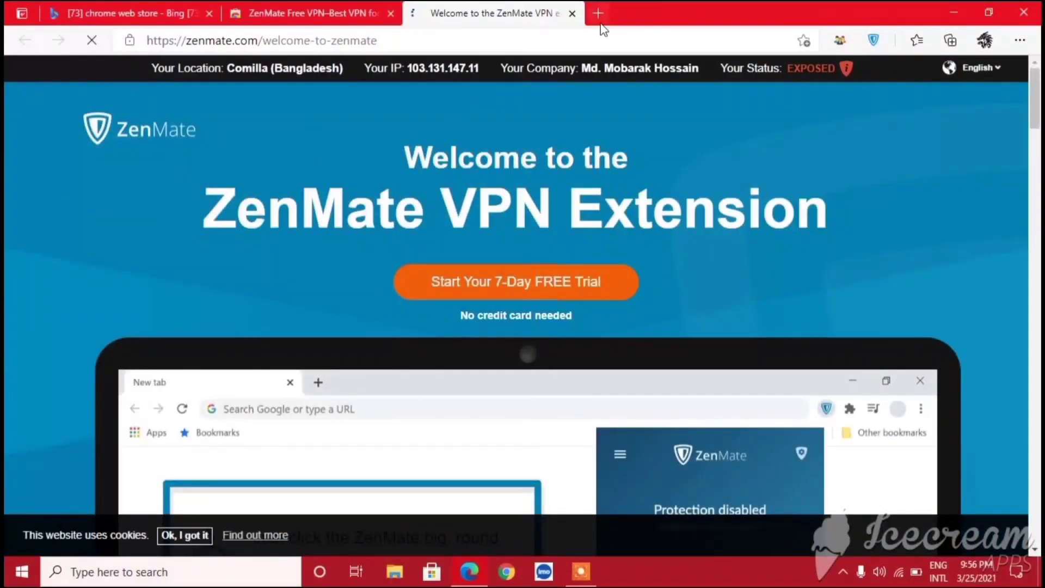
# - Close ZenMate's welcome tab, then step through and close the extension panel's quick tour
pyautogui.click(573, 14)
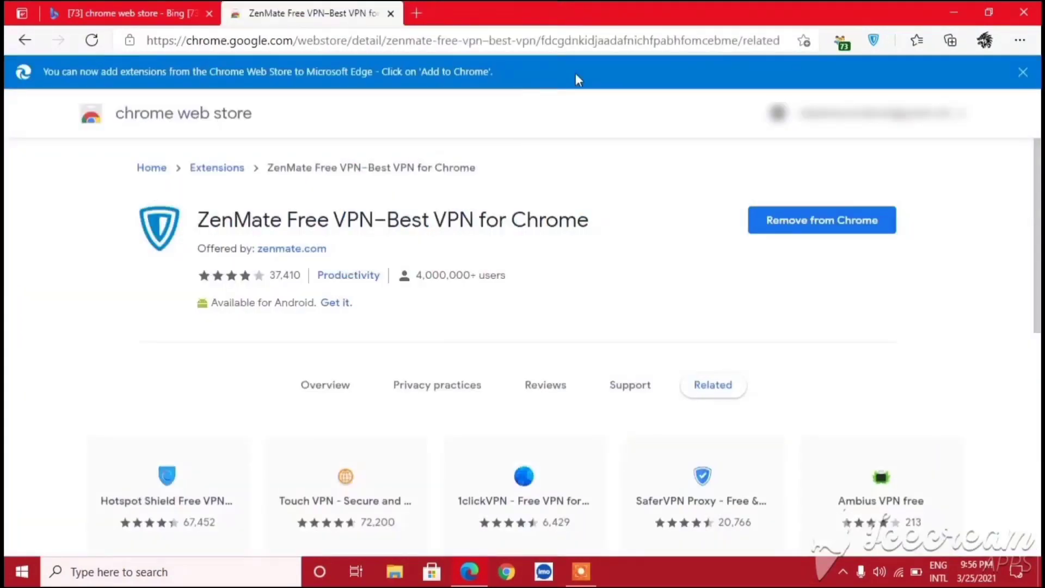
pyautogui.click(874, 44)
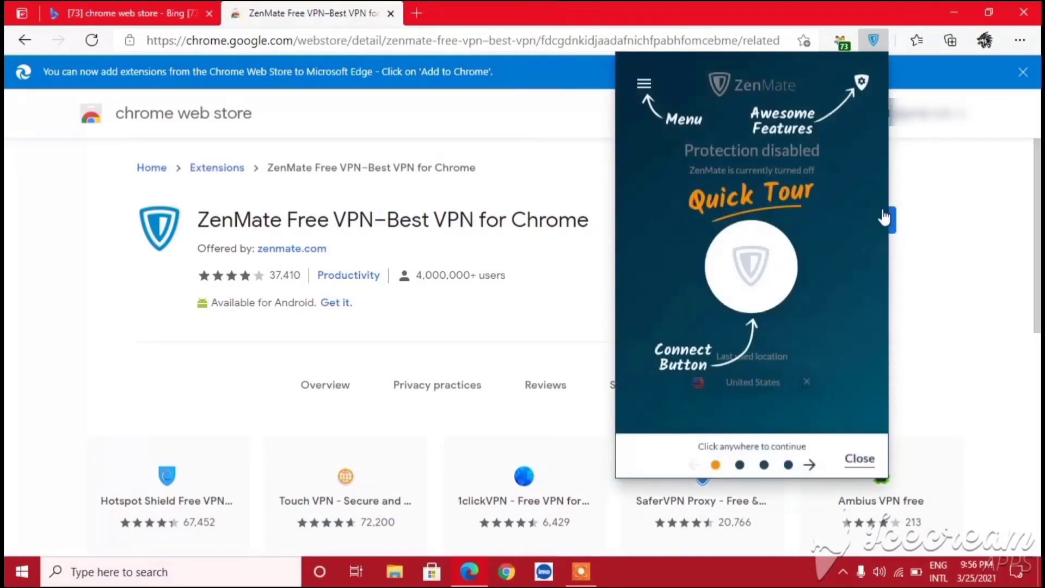
pyautogui.click(863, 460)
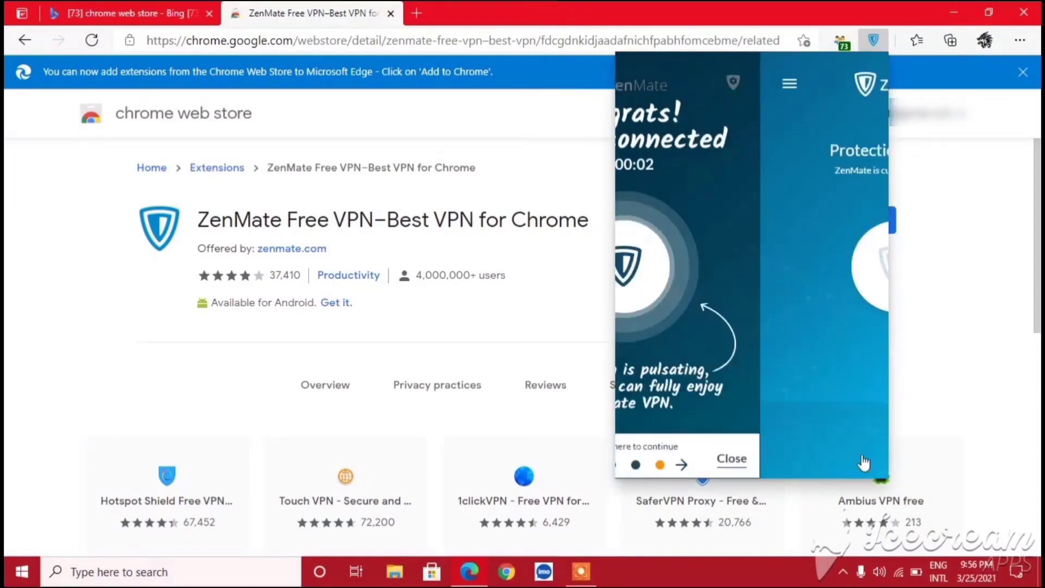
pyautogui.click(527, 139)
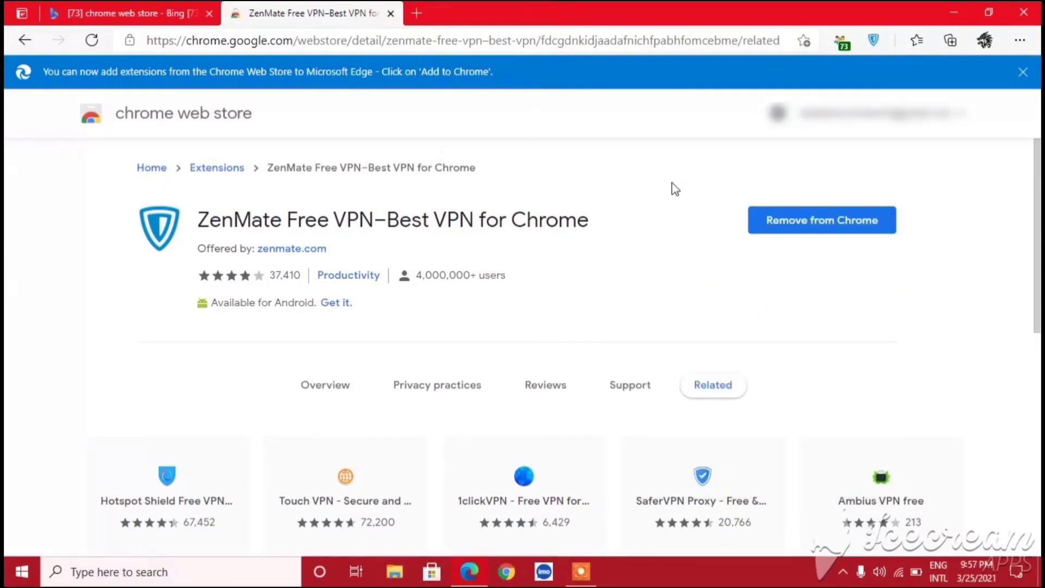
# - Remove ZenMate from Microsoft Edge via its toolbar icon and close the uninstall tab
pyautogui.rightClick(870, 44)
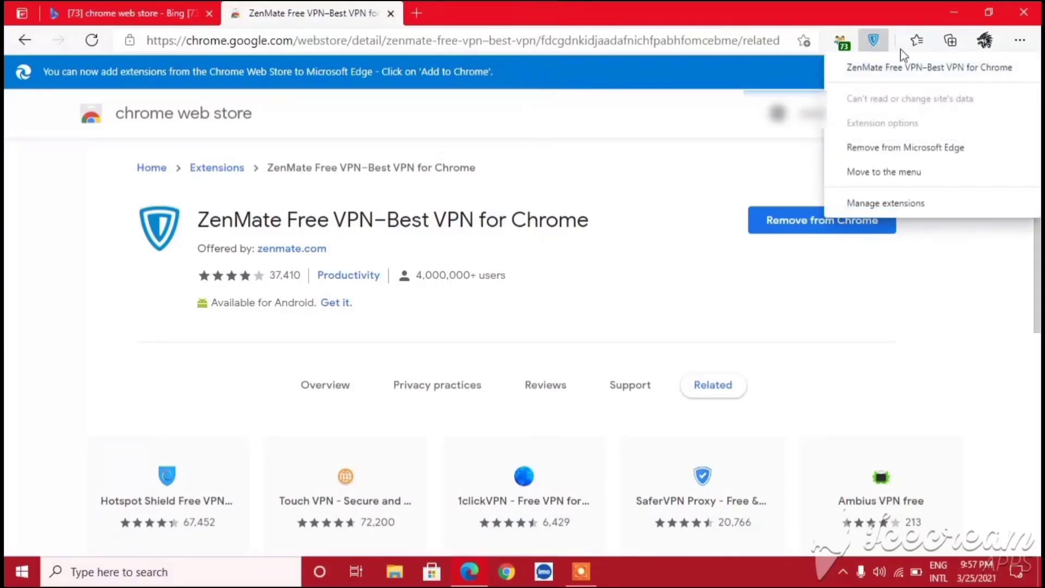
pyautogui.click(864, 148)
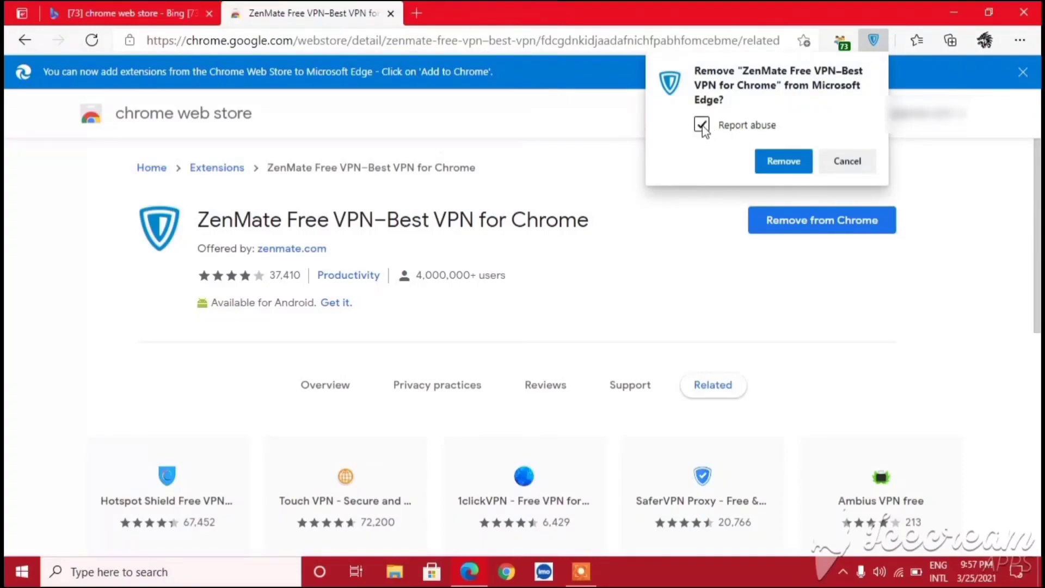
pyautogui.click(783, 163)
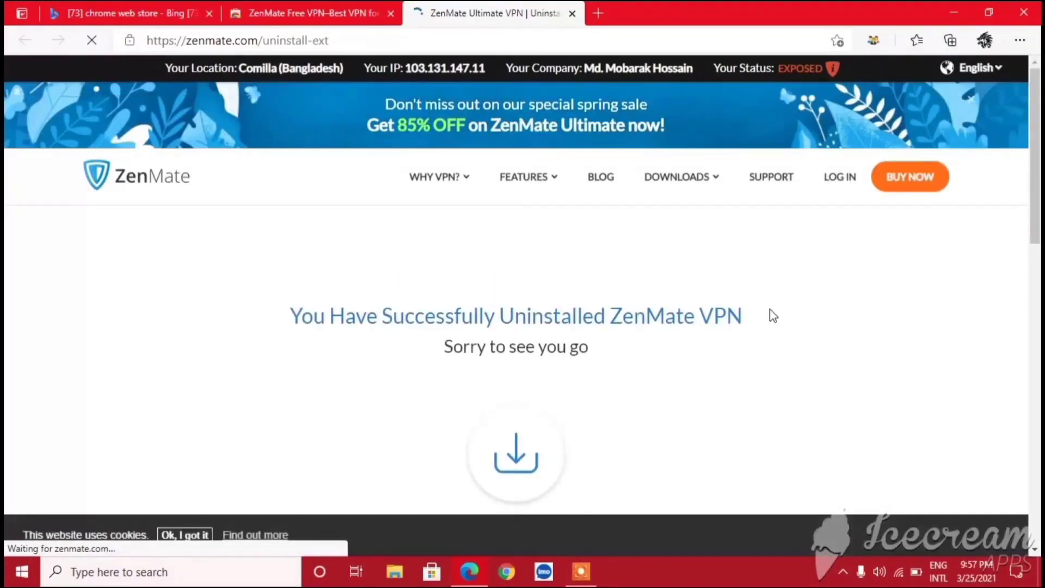
pyautogui.click(573, 14)
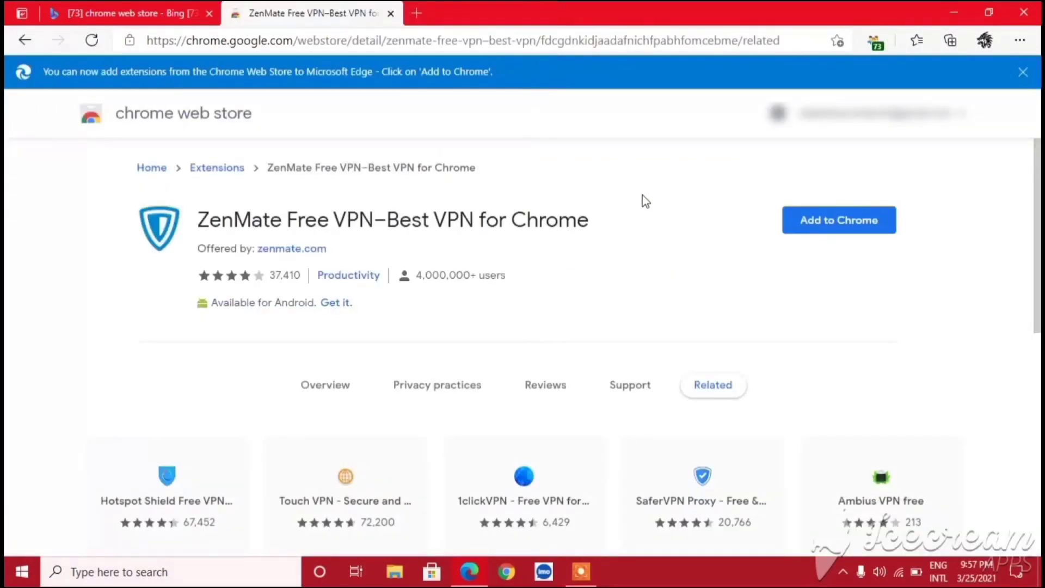
# - Minimize Edge, refresh the desktop, and drag the Microsoft Edge shortcut to an empty spot
pyautogui.click(950, 6)
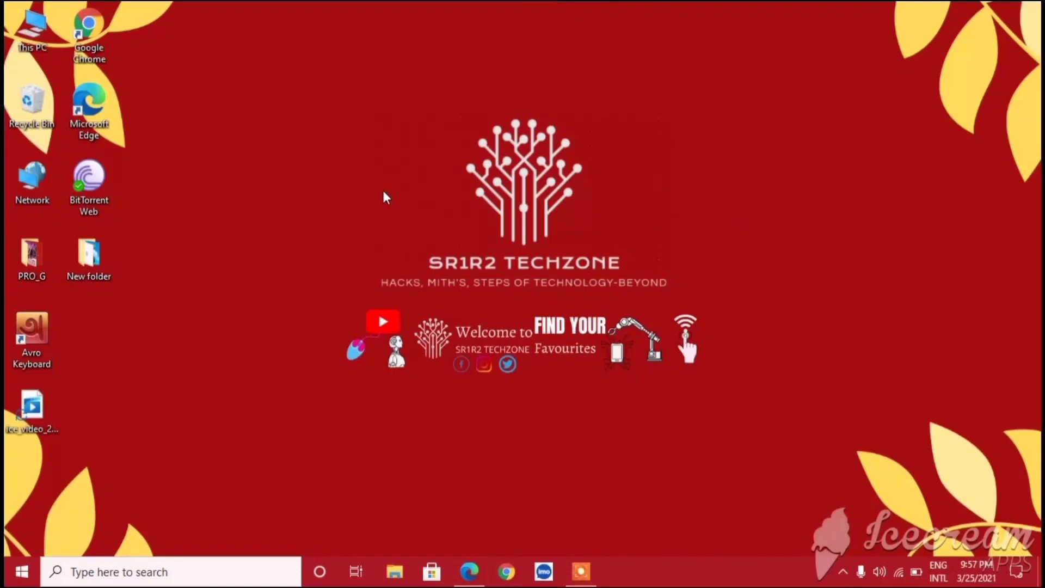
pyautogui.rightClick(334, 120)
pyautogui.click(308, 159)
pyautogui.moveTo(89, 106); pyautogui.dragTo(276, 139)
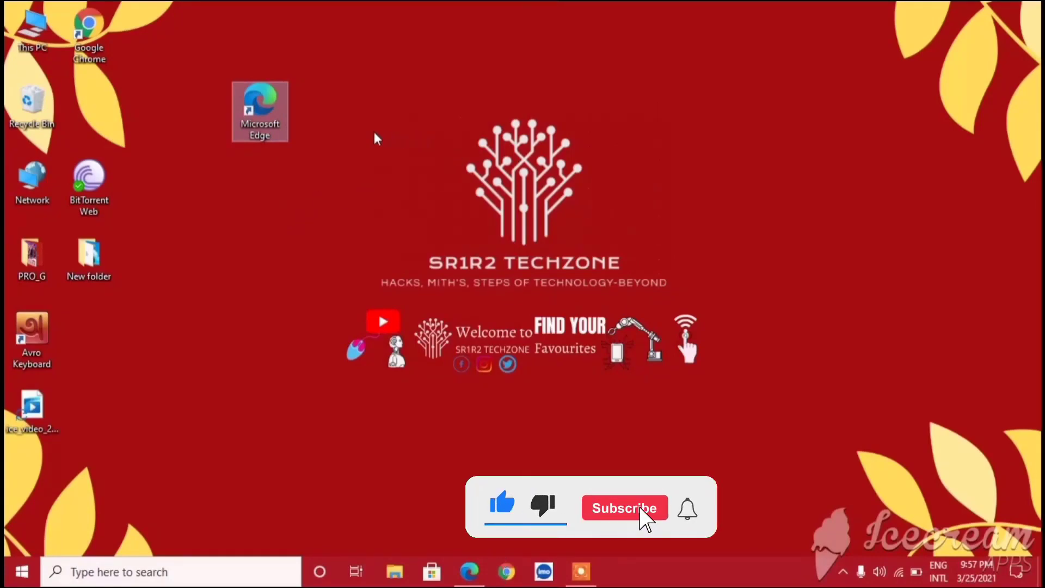
pyautogui.moveTo(289, 125); pyautogui.dragTo(222, 216)
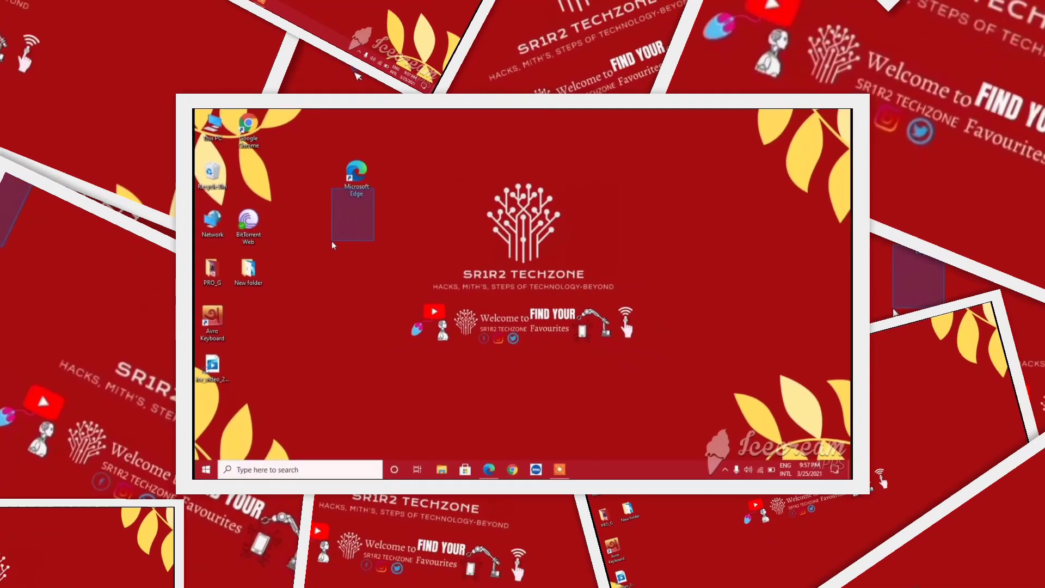